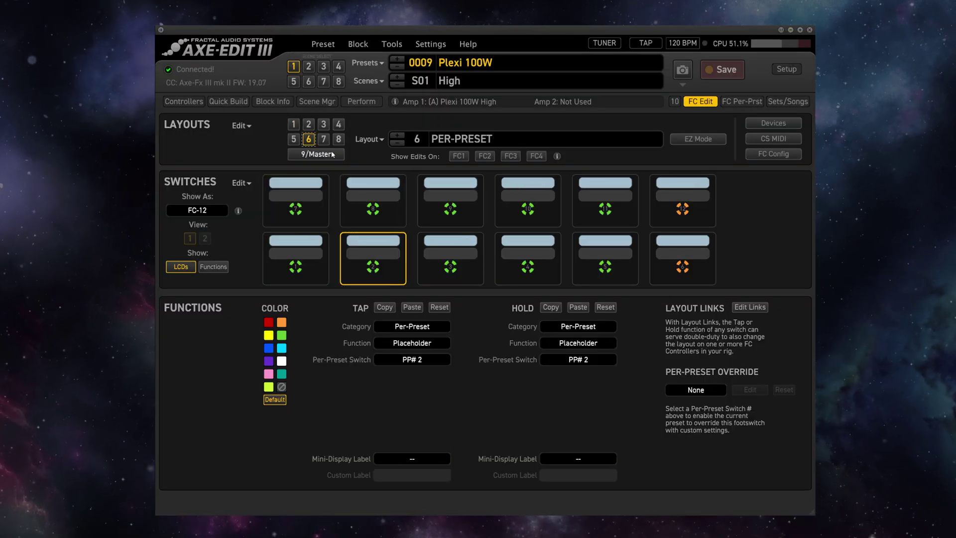
Inspect two switches in layout 6, then switch to layout 1, PRESETS
left_click(375, 214)
left_click(308, 252)
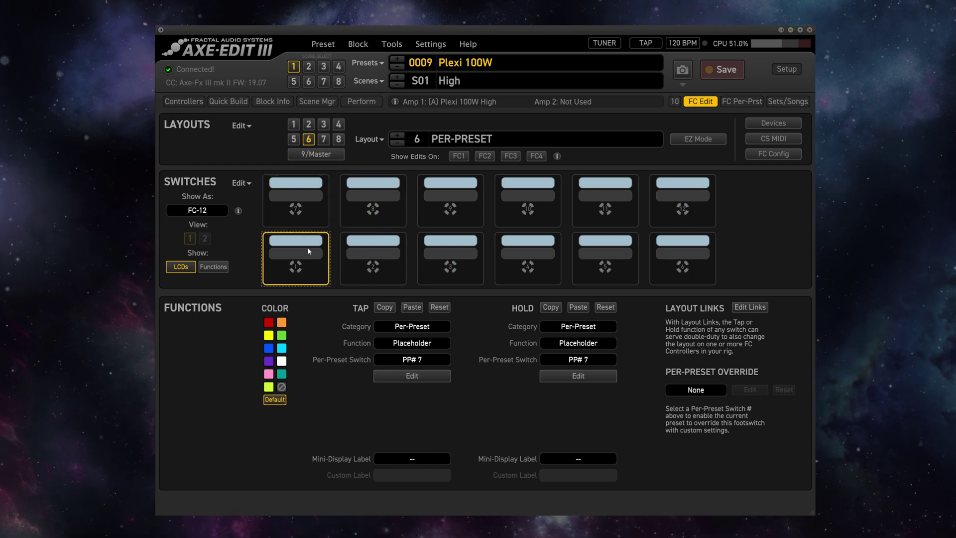
left_click(293, 127)
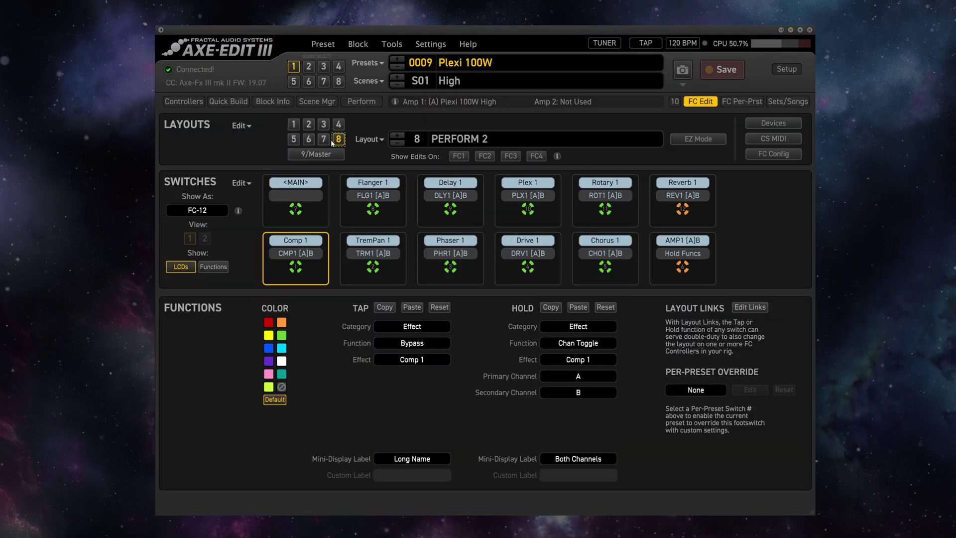
Preview layouts 7 PERFORM 1, 4, 3 EFFECTS and 2 SCENES, then return to layout 1 PRESETS
left_click(308, 139)
left_click(338, 124)
left_click(323, 124)
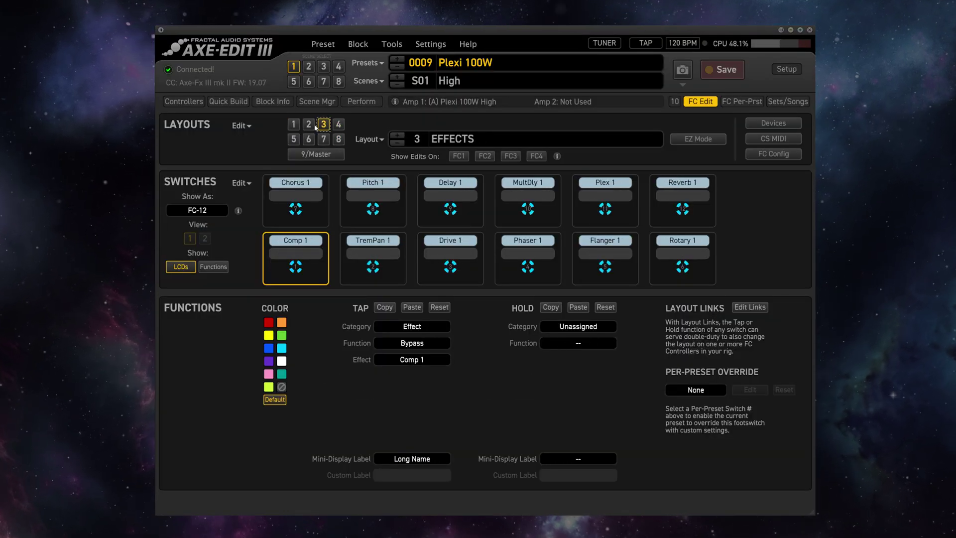
left_click(309, 127)
left_click(295, 126)
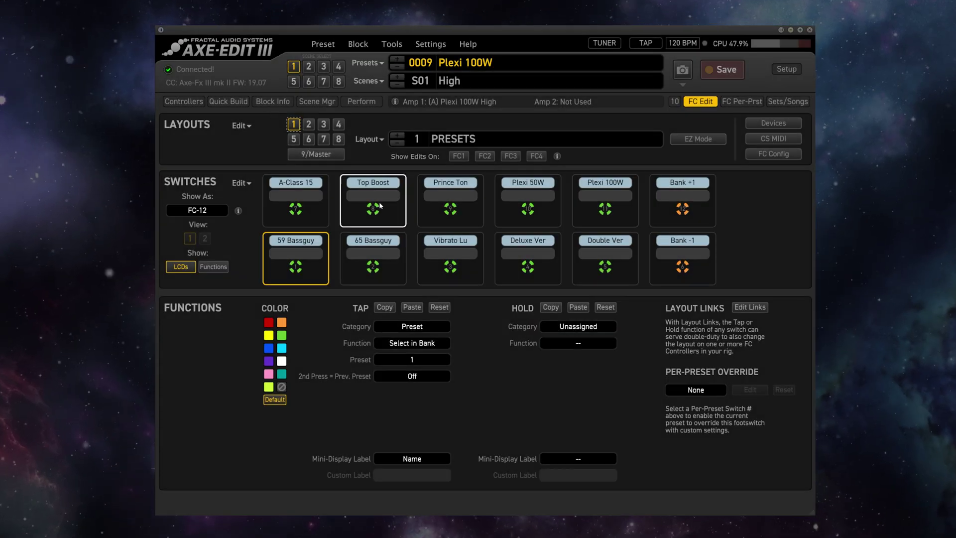
Preview layouts 4 CHANNELS, 8 PERFORM 2, 7 PERFORM 1 and 3 EFFECTS, ending on layout 1 PRESETS
left_click(339, 124)
left_click(339, 139)
left_click(323, 139)
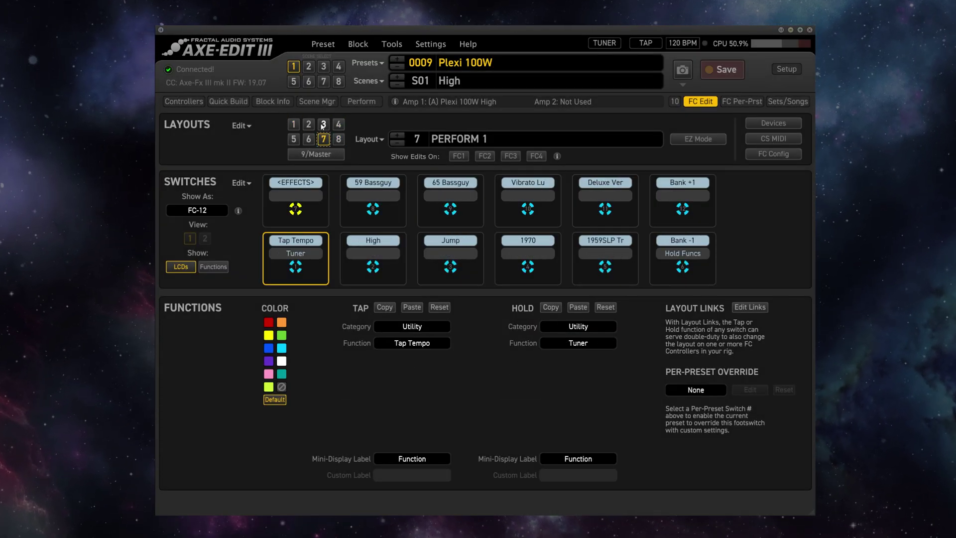
left_click(324, 124)
left_click(294, 124)
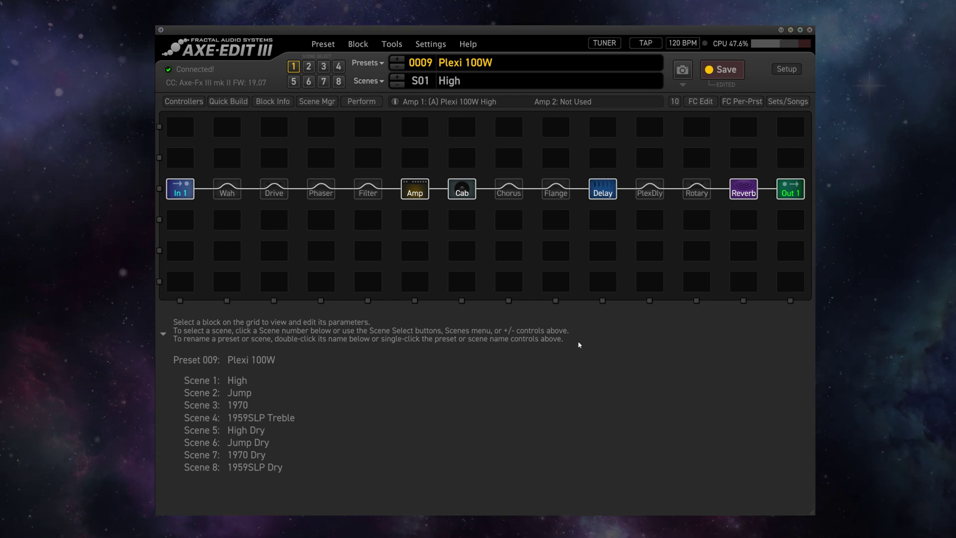
Return to FC Edit and choose Export All Layouts from the Layouts Edit menu
left_click(701, 103)
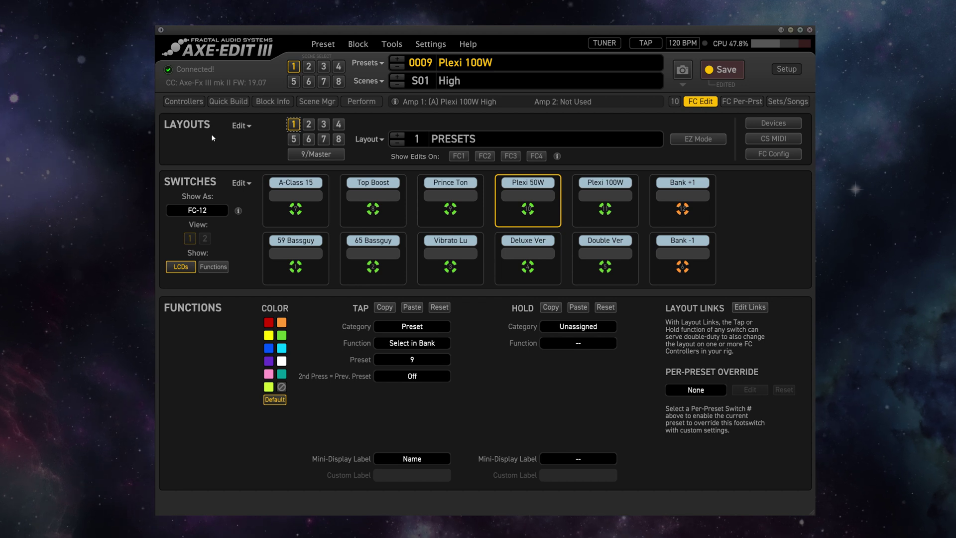
left_click(238, 125)
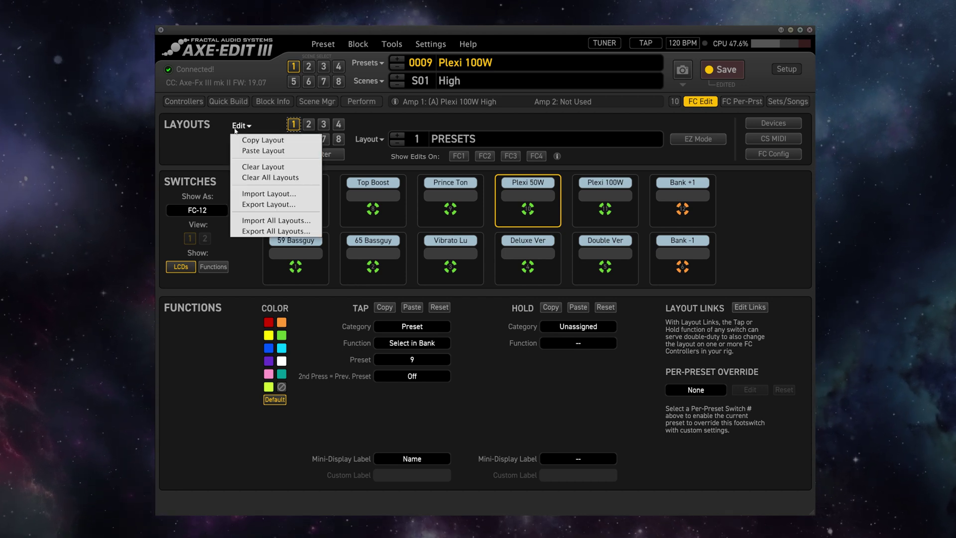
left_click(298, 232)
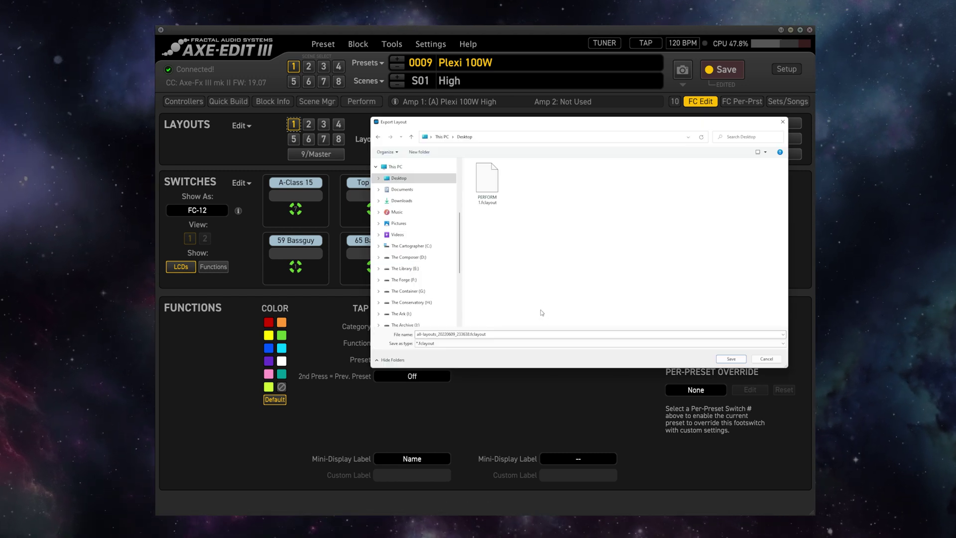
Rename the export file to Default Layouts.fclayout and save it to the Desktop
double_click(497, 334)
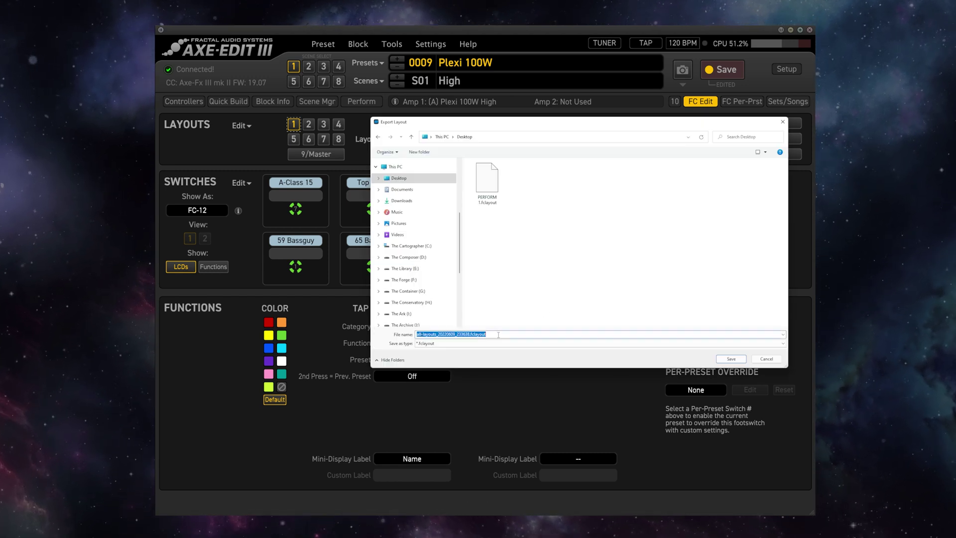
left_click(438, 334)
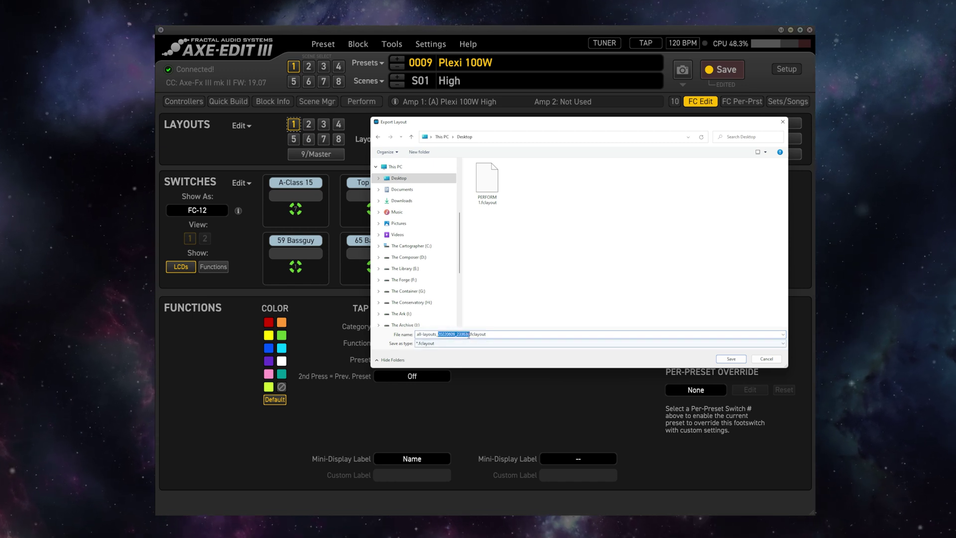
left_click(468, 334)
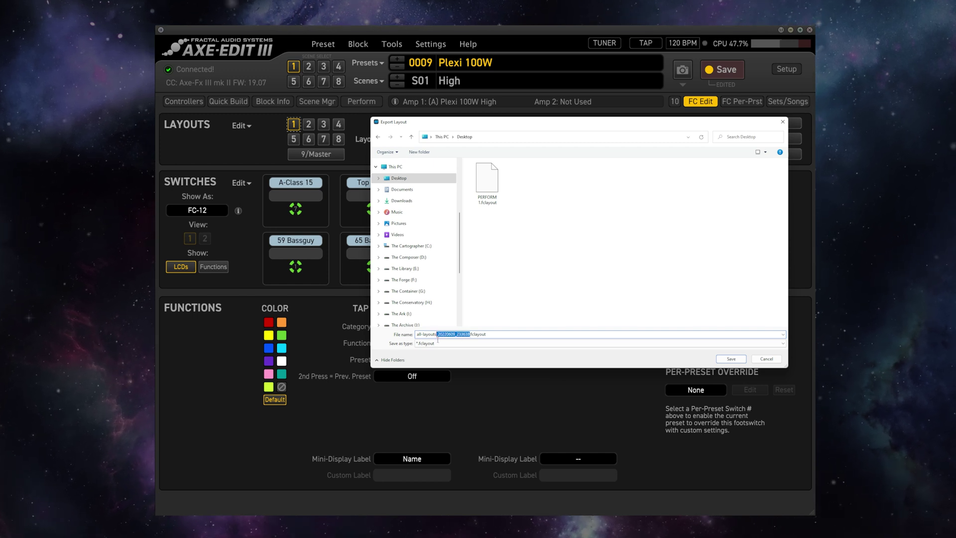
type("Default Layouts")
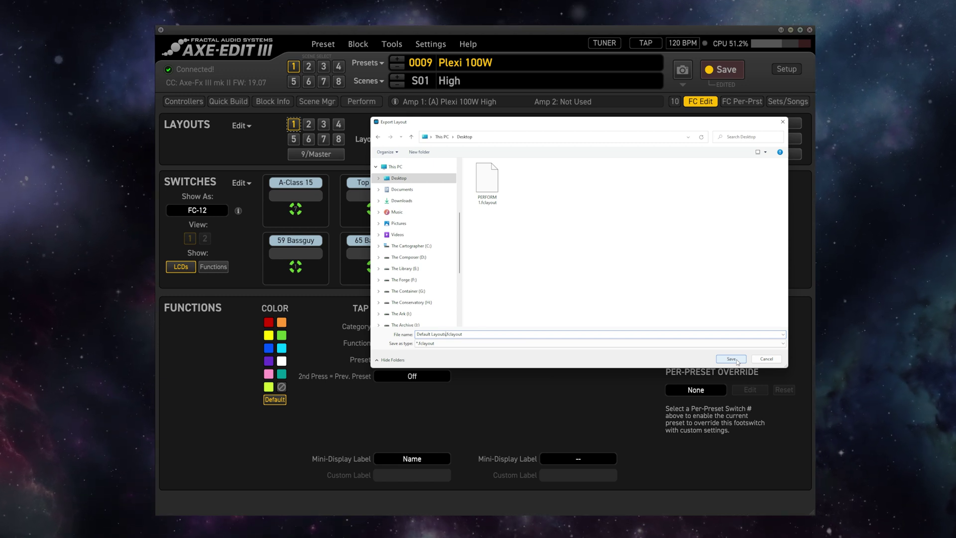
left_click(737, 360)
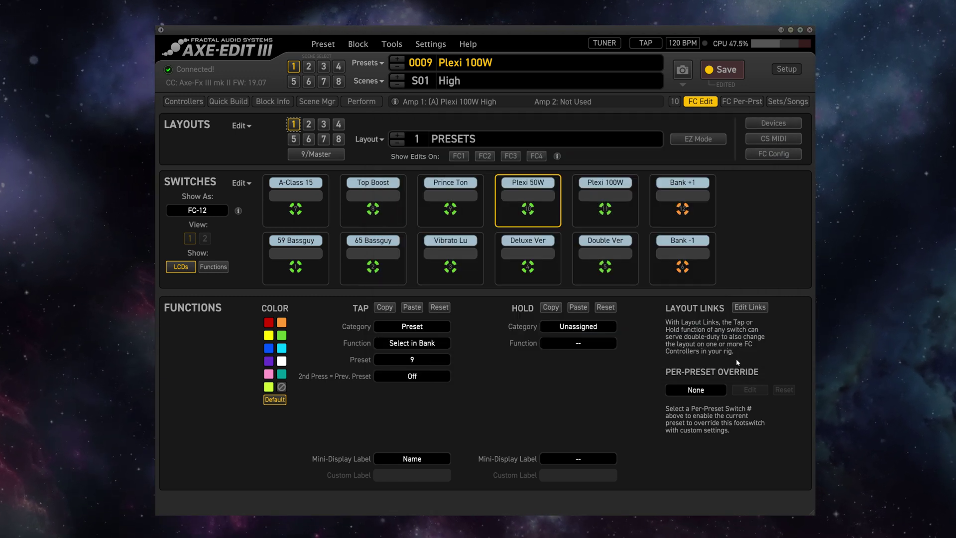
Import all 9 layouts from Default Layouts.fclayout, accepting the overwrite warning
left_click(249, 126)
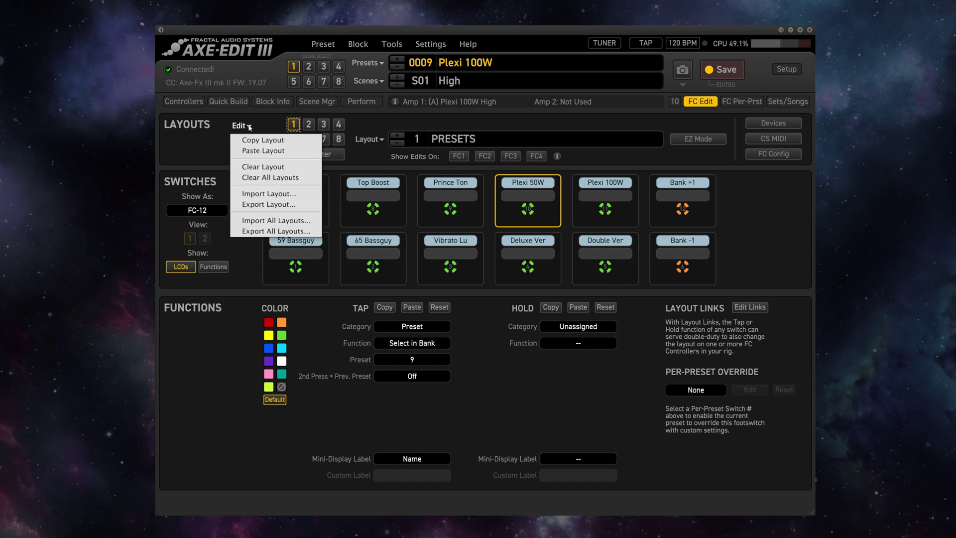
left_click(280, 220)
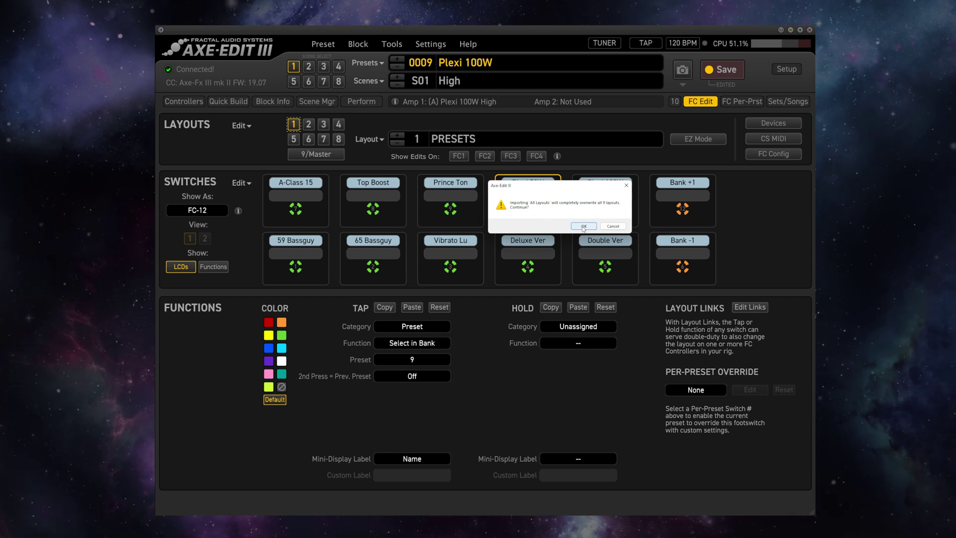
left_click(583, 226)
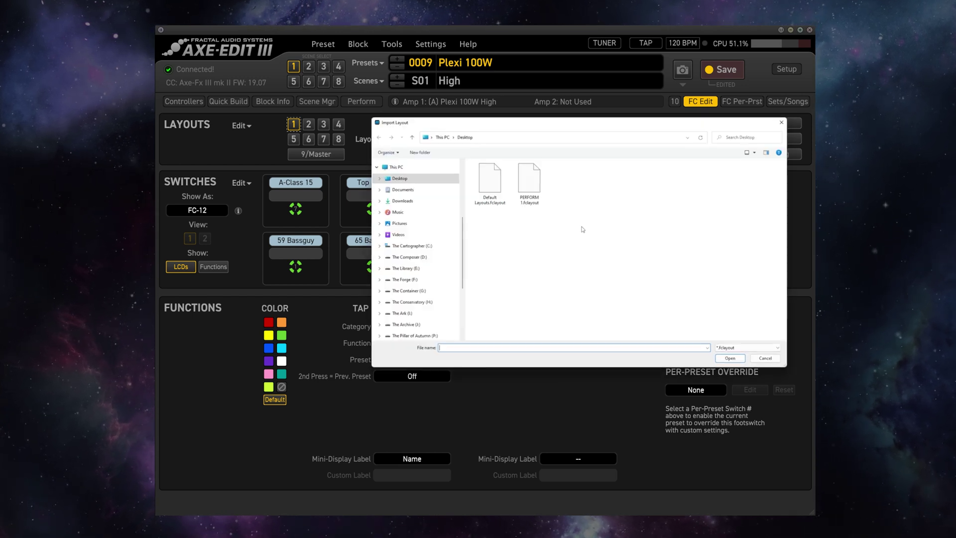
double_click(490, 186)
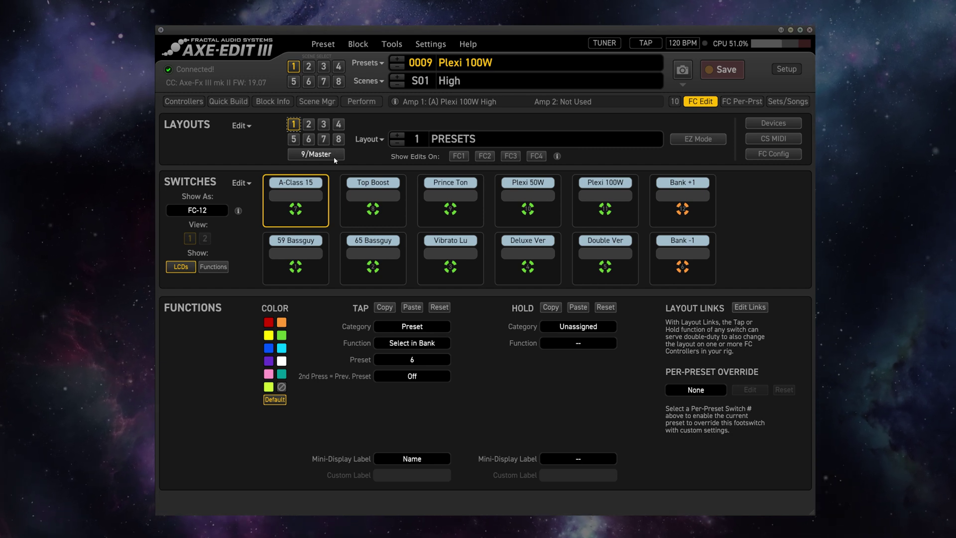
left_click(241, 125)
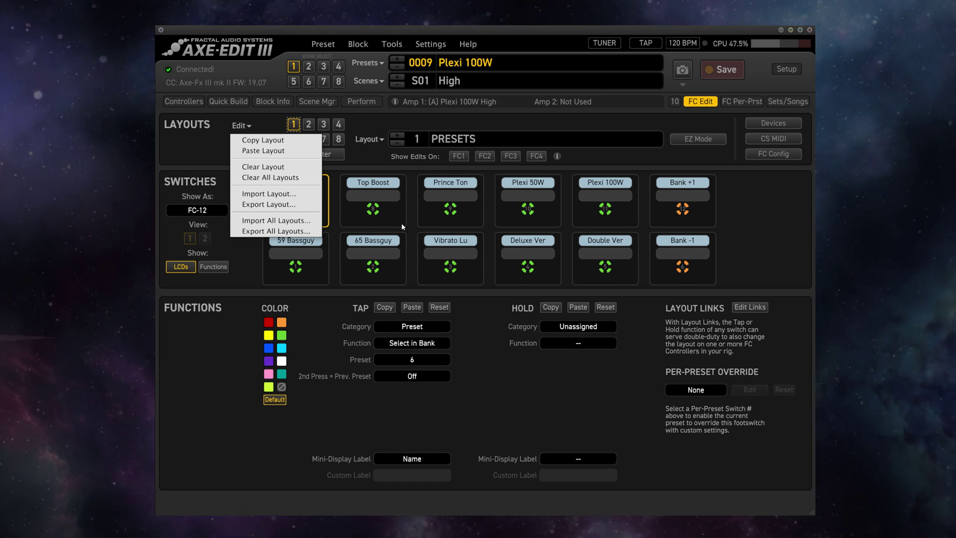
Save layout 1 to the Desktop as PRESETS.fclayout, then start exporting layout 2, SCENES
left_click(263, 140)
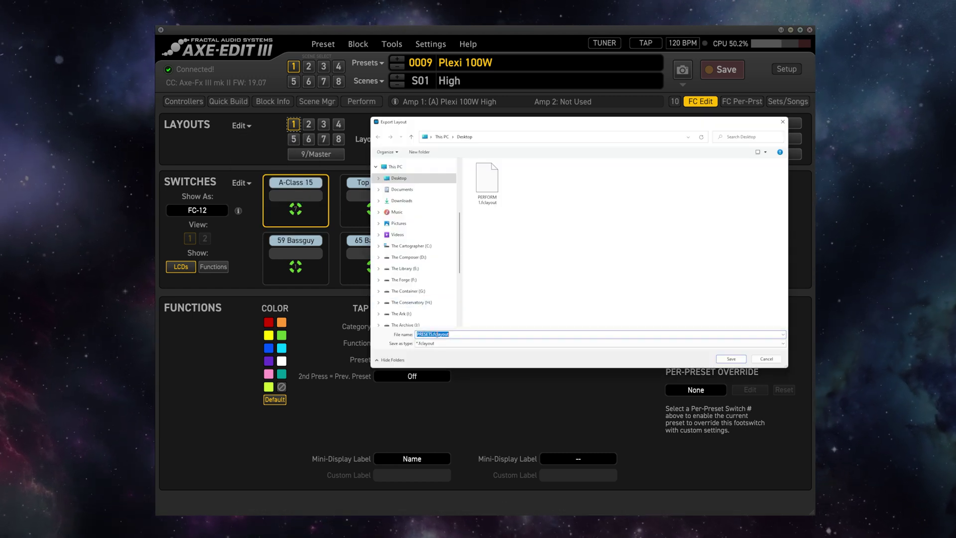
left_click(729, 359)
left_click(308, 124)
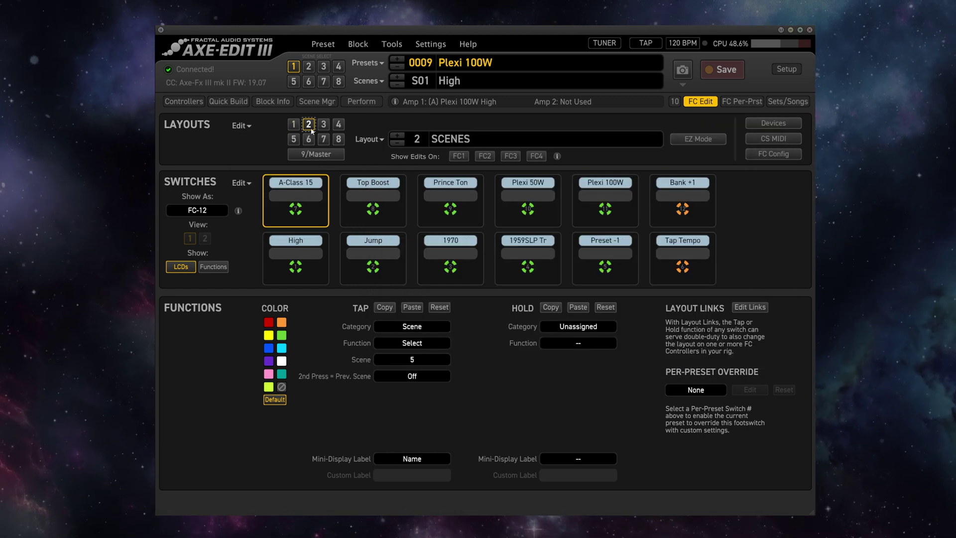
left_click(241, 125)
left_click(279, 204)
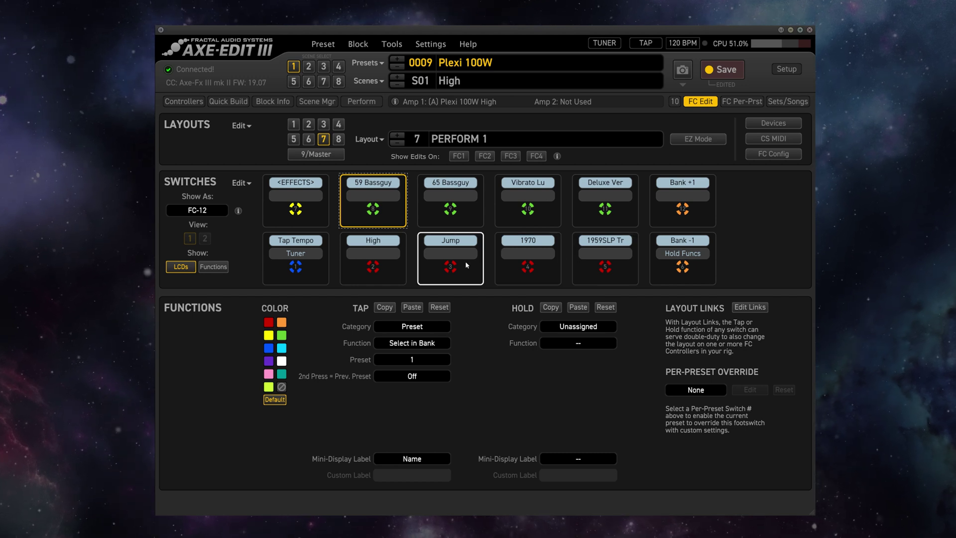
Move Tap Tempo to the bottom-right switch slot and <EFFECTS> to the top-right slot
left_click(294, 264)
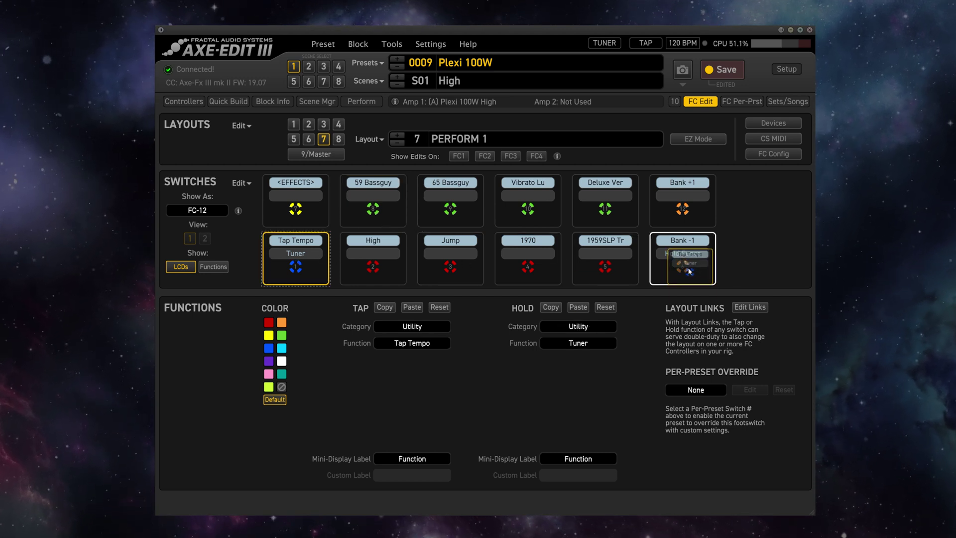
left_click_drag(296, 259, 682, 259)
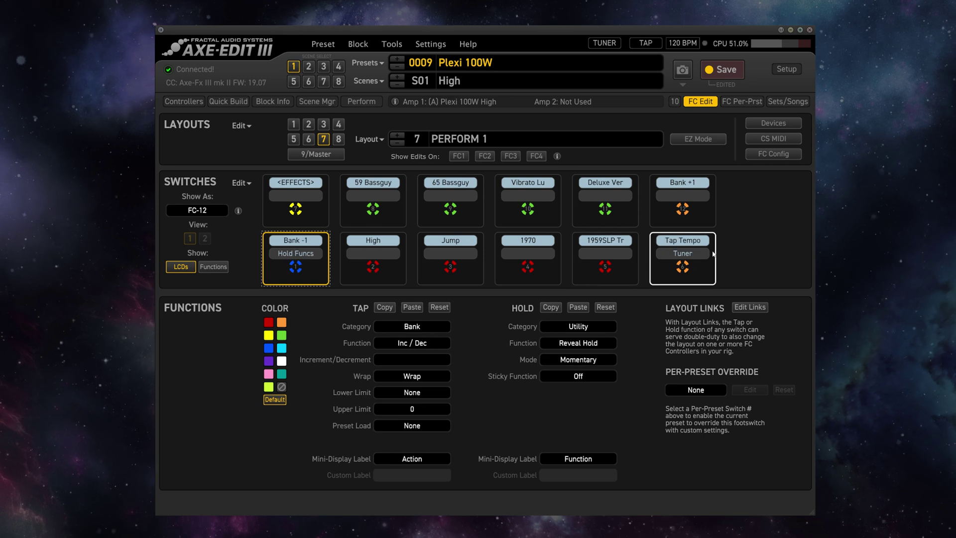
left_click(292, 201)
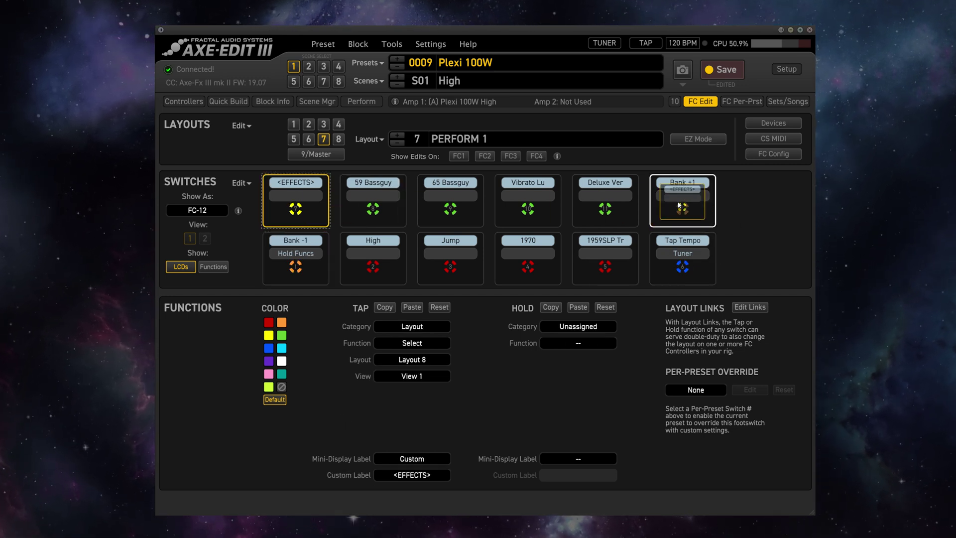
left_click_drag(677, 202, 689, 225)
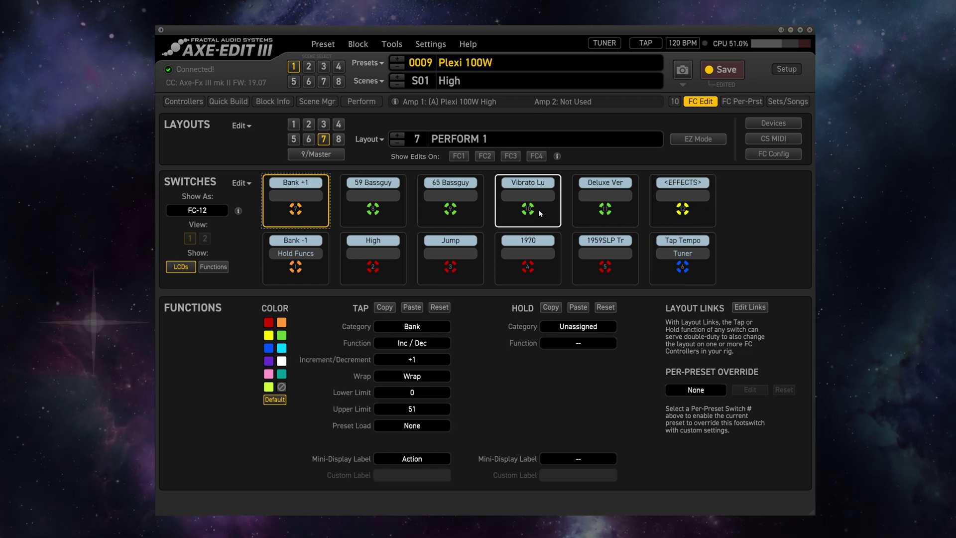
Set the Vibrato Lu switch's tap to category Effect, function Bypass, effect Drive 1
left_click(530, 211)
left_click(425, 330)
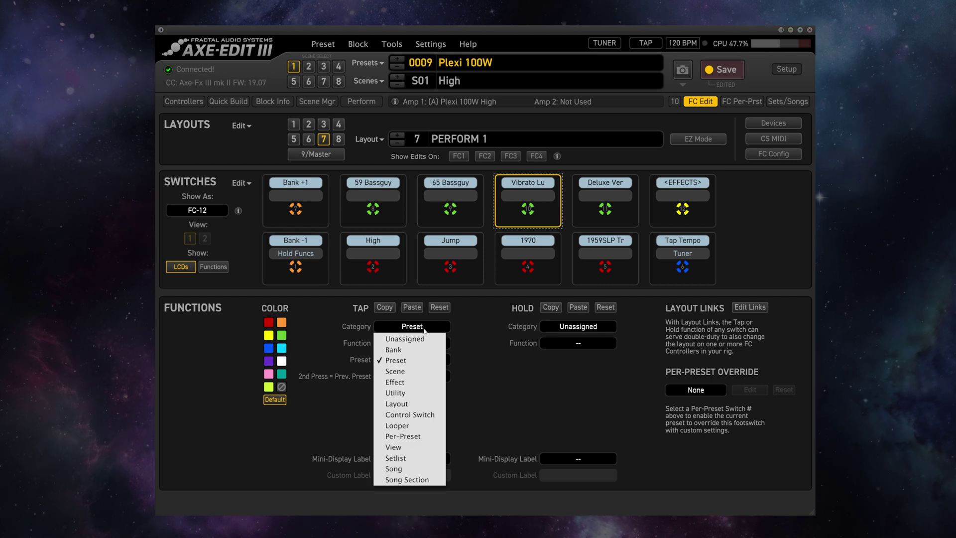
key("Escape")
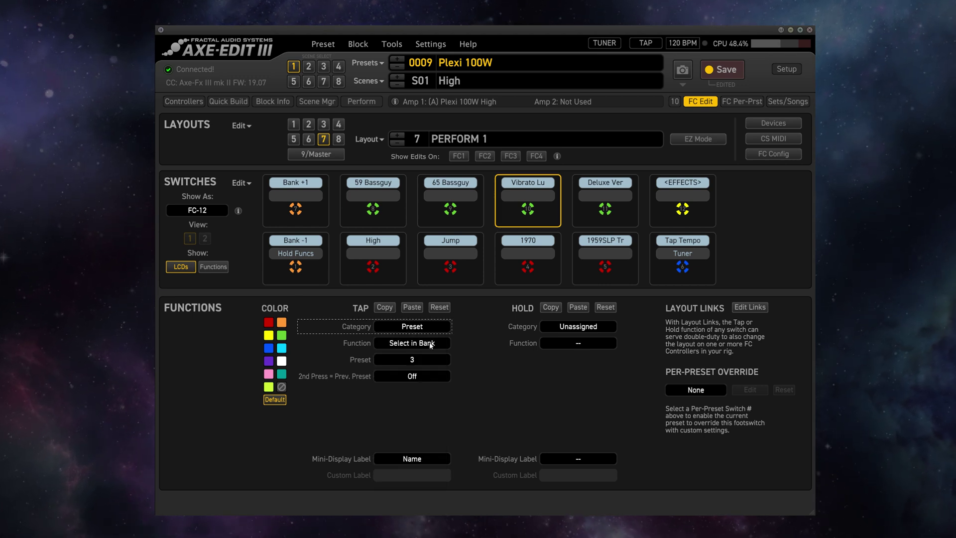
key("Down")
left_click(427, 343)
left_click(420, 356)
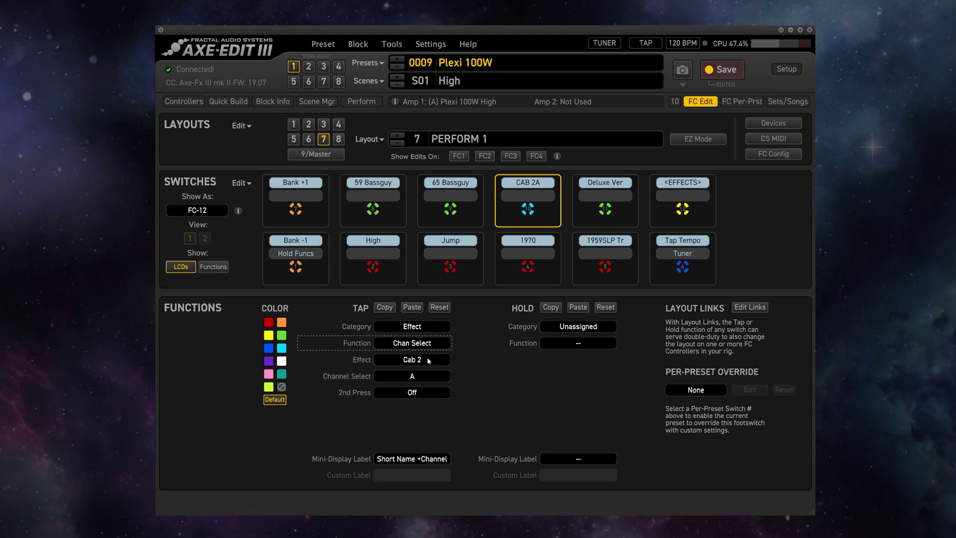
left_click(426, 358)
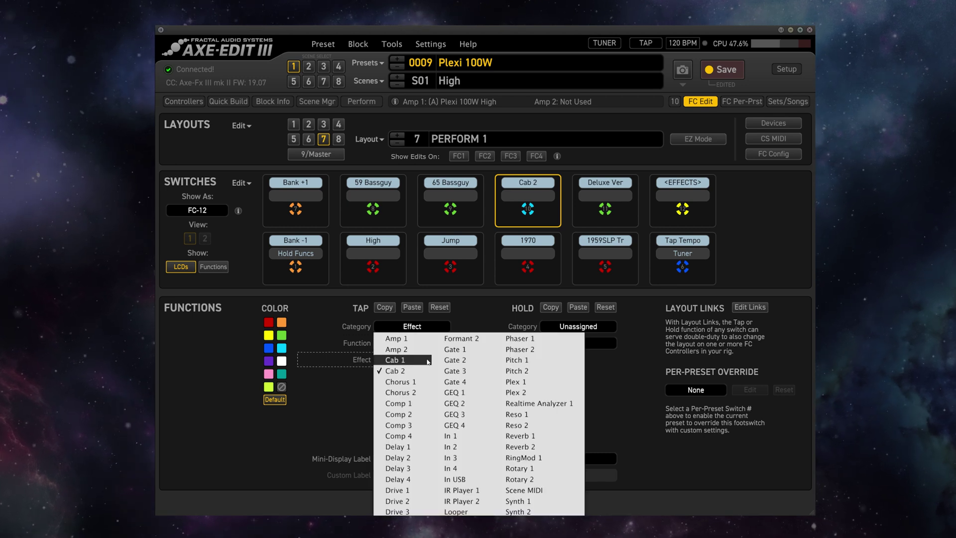
left_click(422, 490)
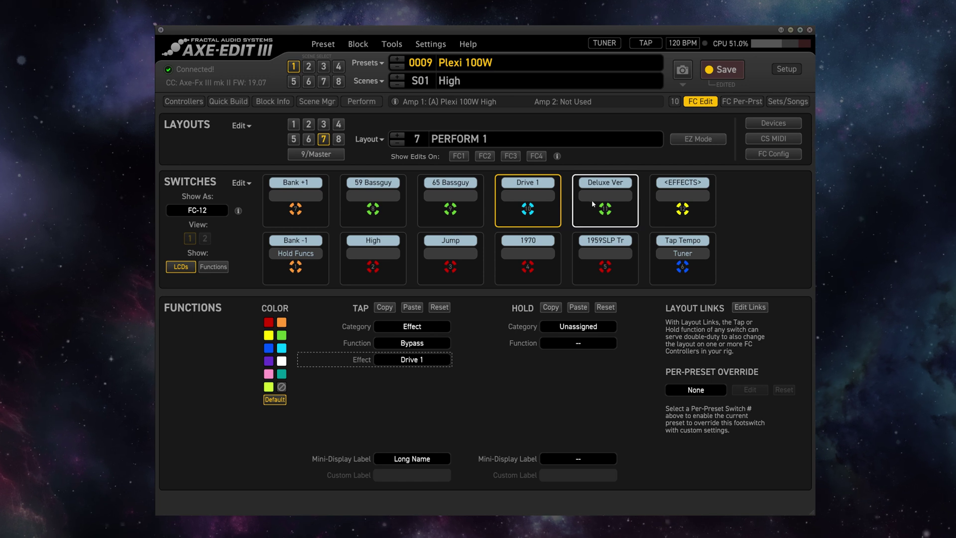
Paste the tap settings onto Deluxe Ver, retarget it to Delay 1, and colour Drive 1 orange
key("Tab")
key("Tab")
key("Tab")
key("Tab")
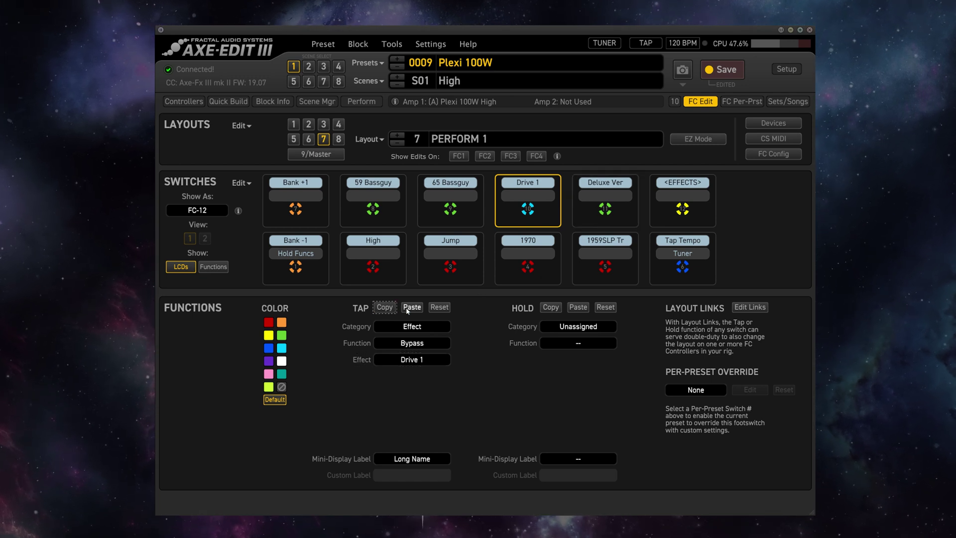
left_click(589, 214)
left_click(406, 307)
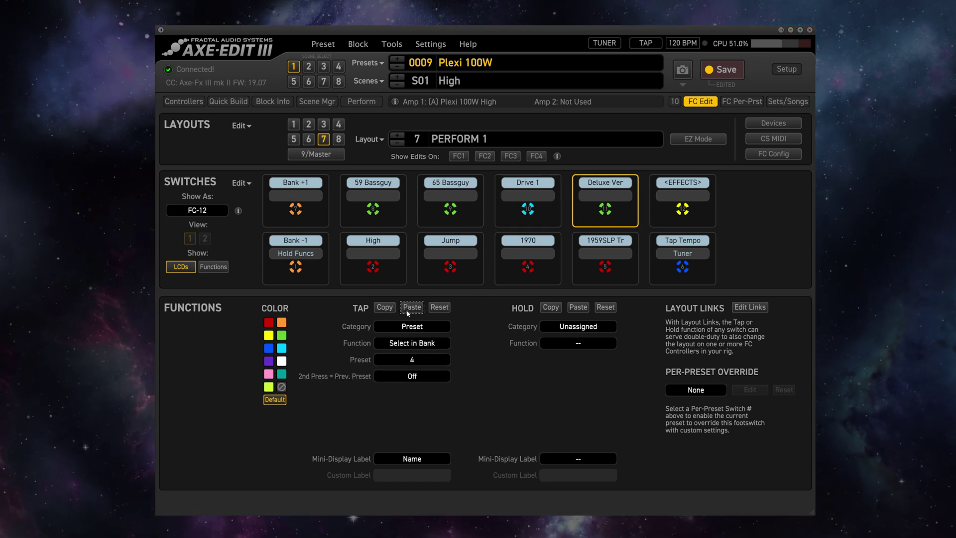
left_click(409, 308)
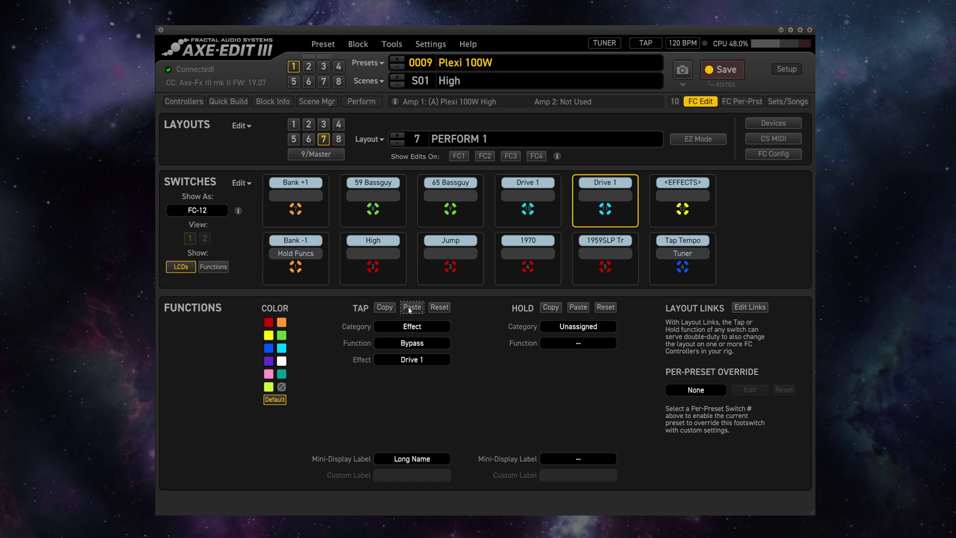
left_click(418, 359)
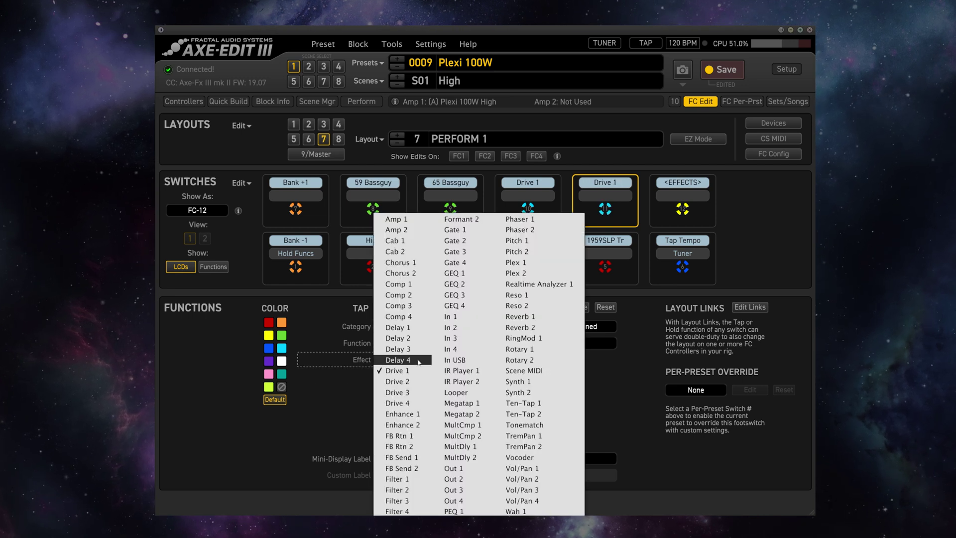
left_click(410, 327)
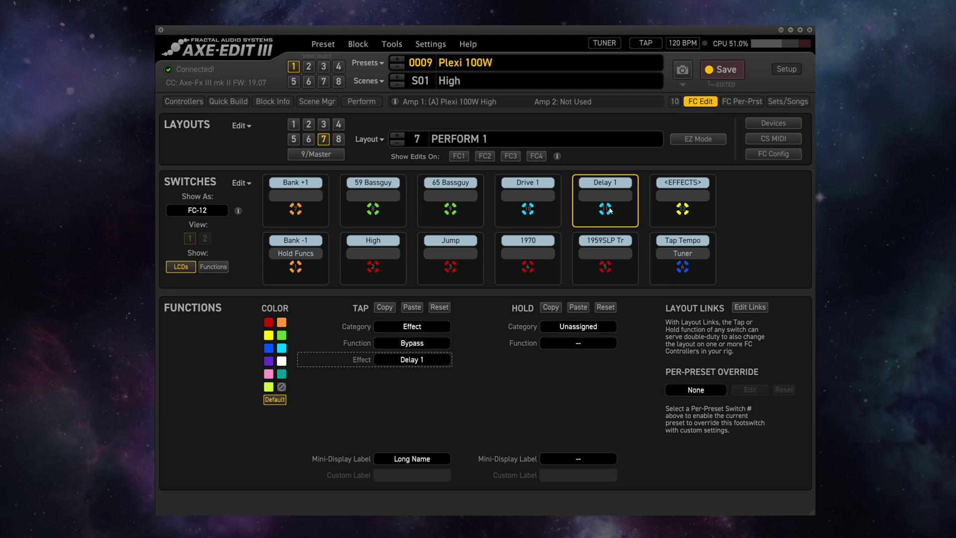
left_click(521, 201)
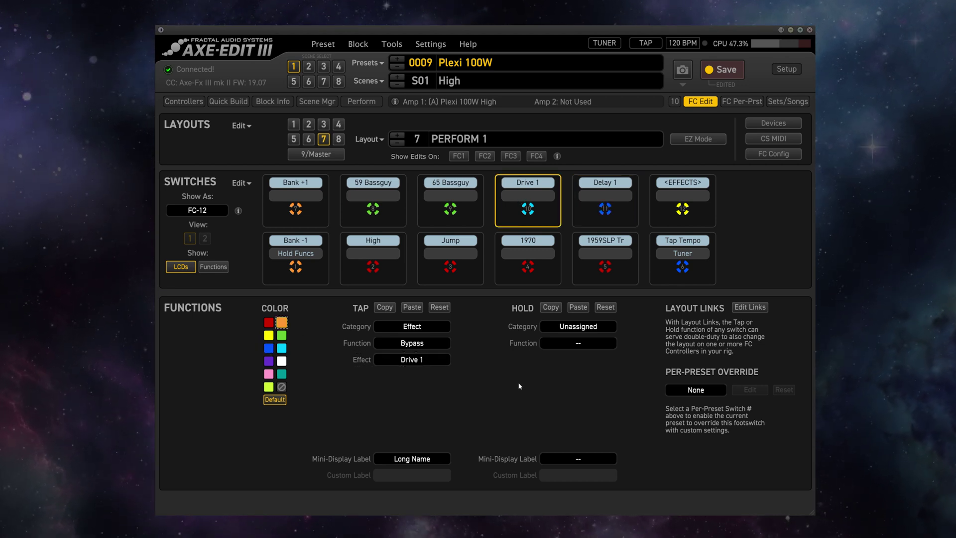
left_click(281, 322)
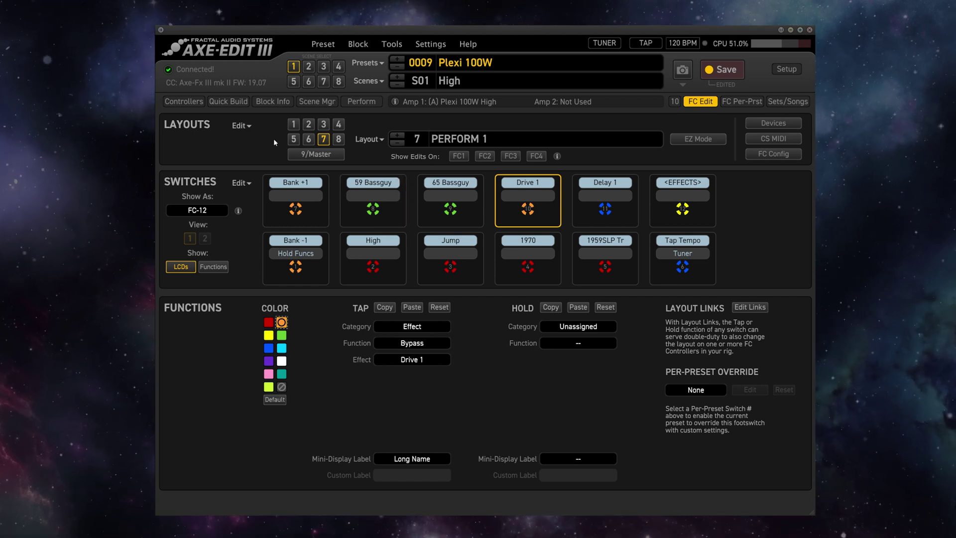
Export the current layout to the Desktop as PERFORM 1CC
left_click(242, 126)
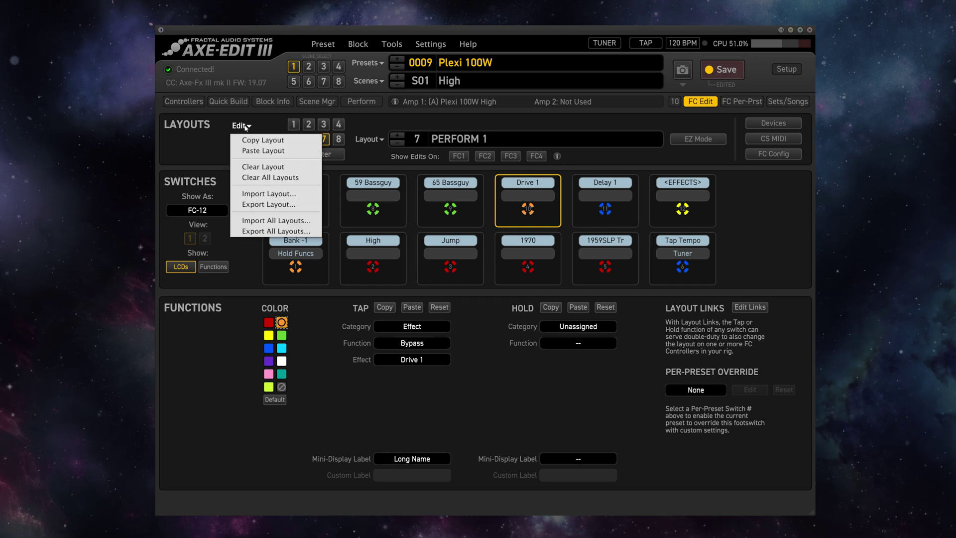
left_click(267, 205)
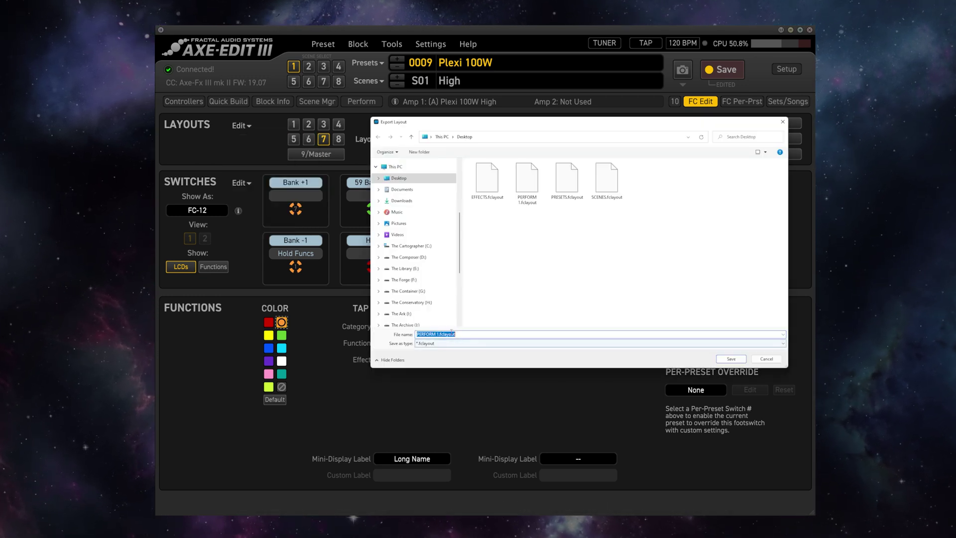
left_click(502, 333)
type("CC")
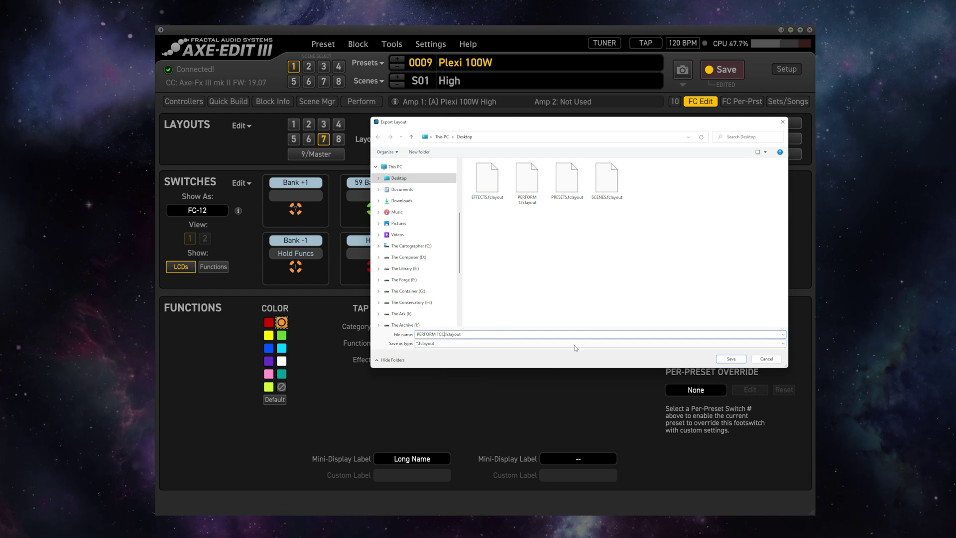
left_click(730, 358)
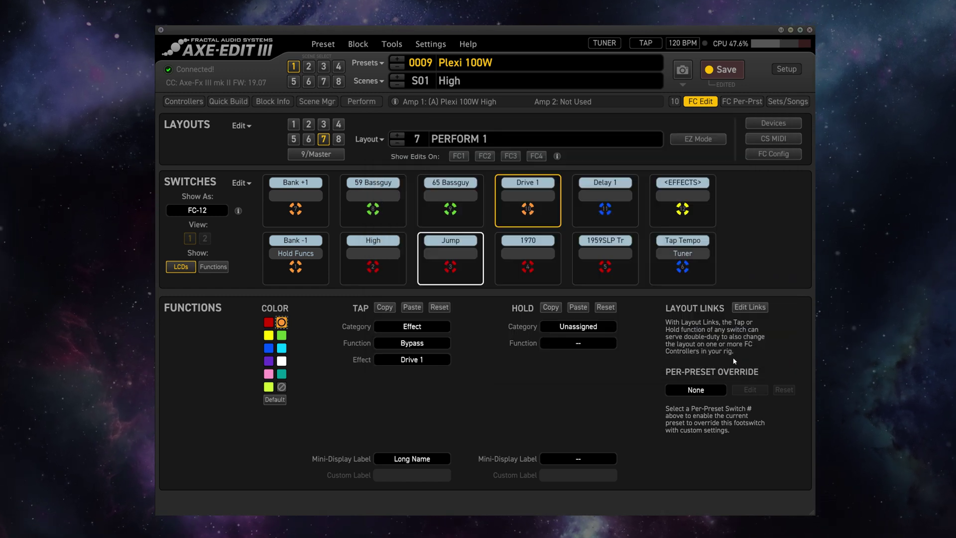
Give the Delay 1 and <EFFECTS> switches a Preset hold category
left_click(600, 195)
left_click(578, 326)
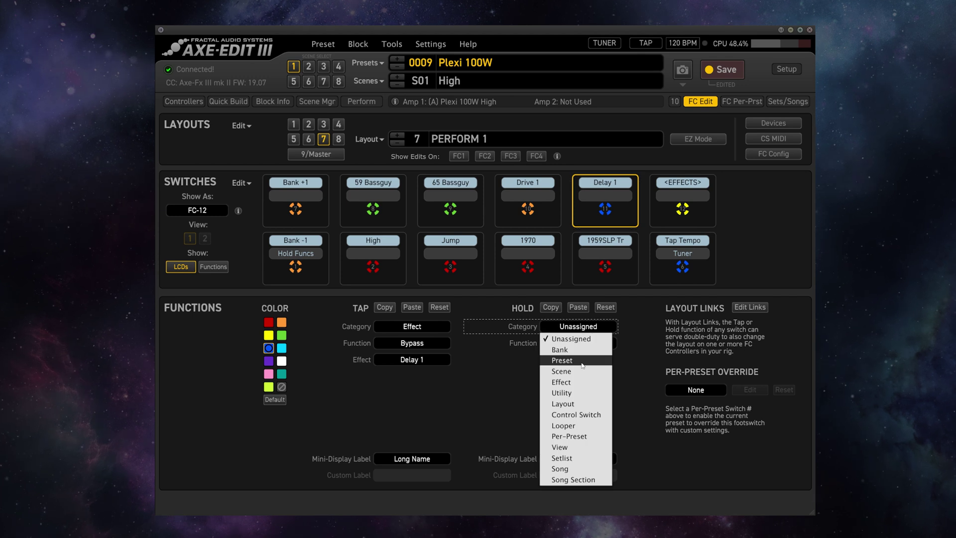
left_click(578, 337)
left_click(682, 200)
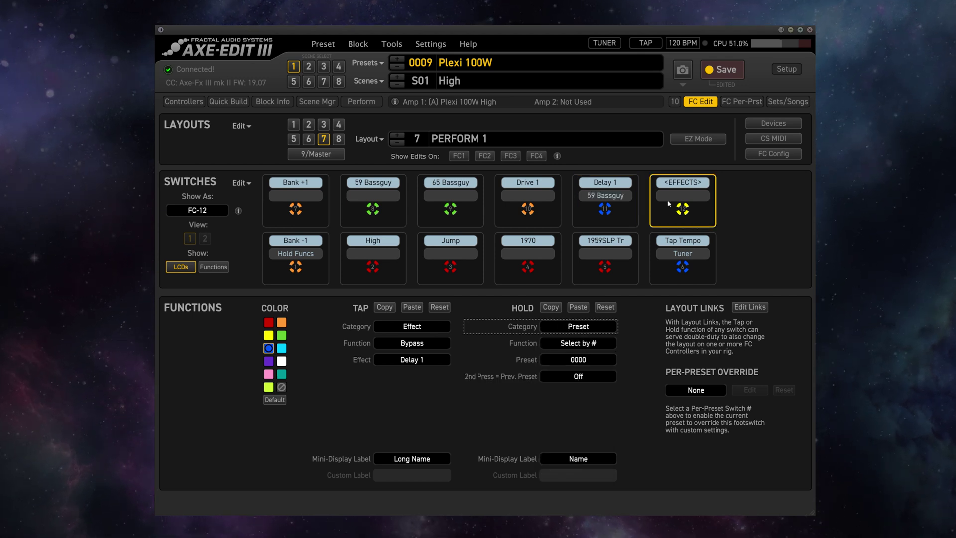
left_click(578, 326)
left_click(583, 361)
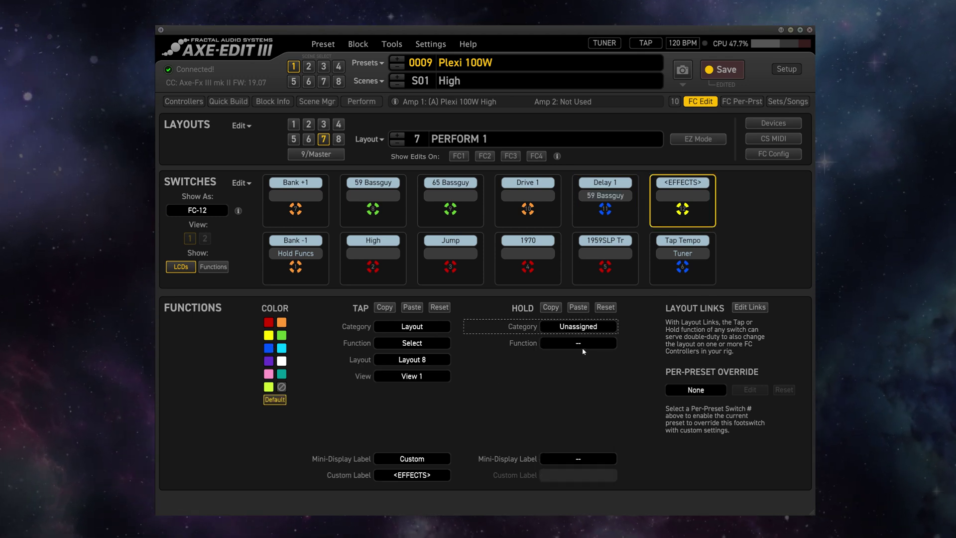
left_click(578, 342)
left_click(599, 371)
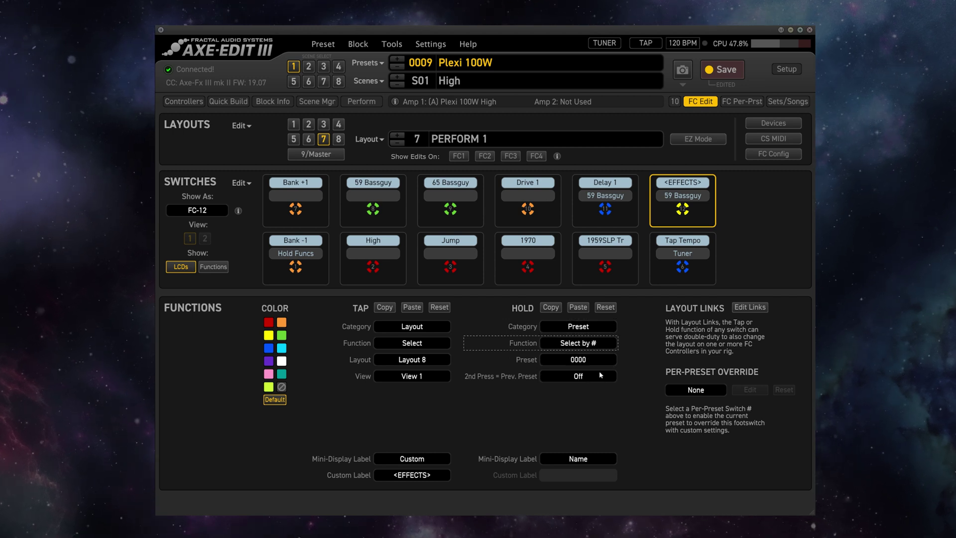
Change 59 Bassguy to load A-Class 15 and make Bank +1 a Scene select
left_click(358, 188)
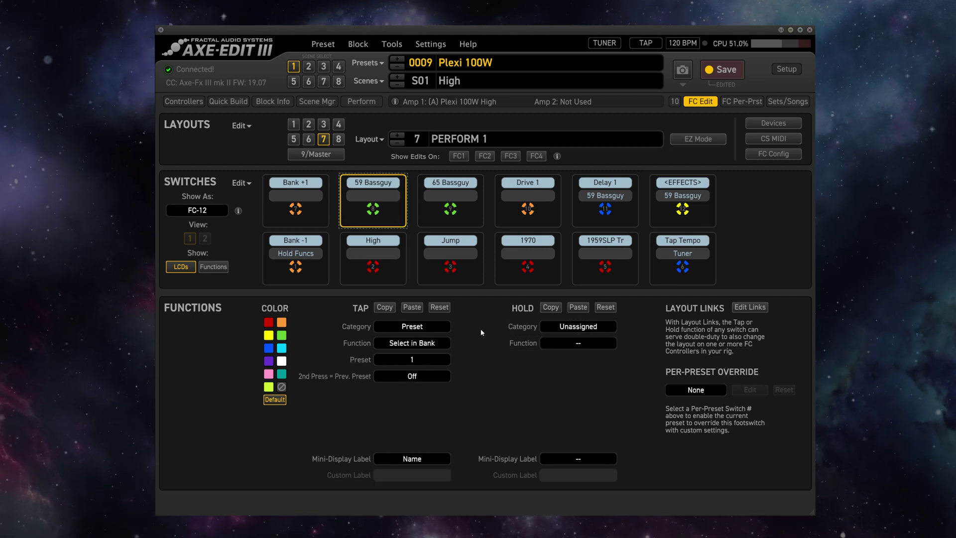
left_click(421, 355)
left_click(429, 391)
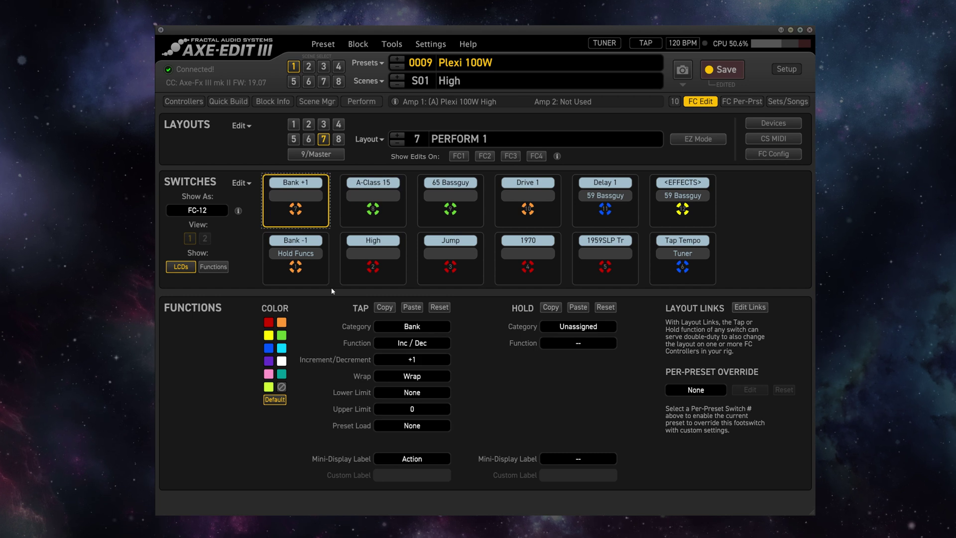
left_click(417, 327)
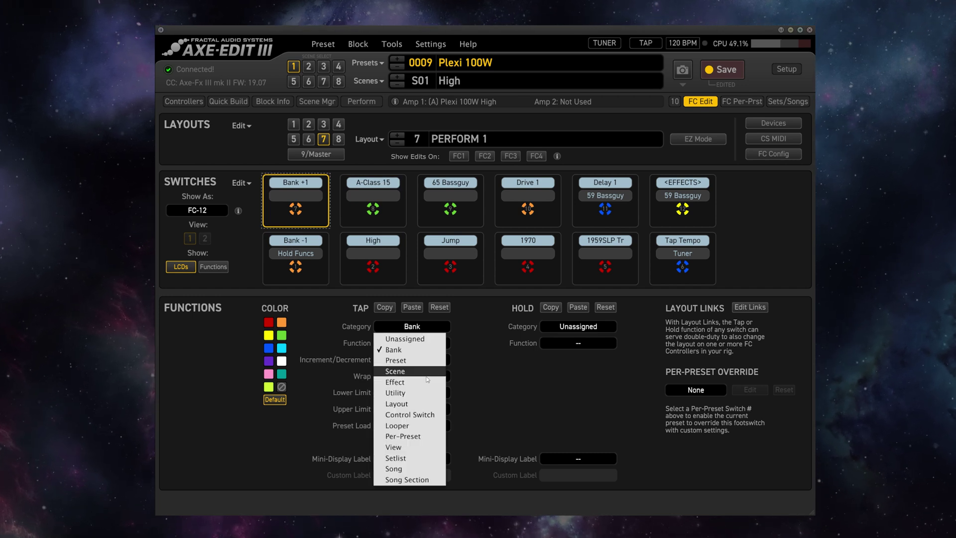
left_click(418, 346)
left_click(428, 348)
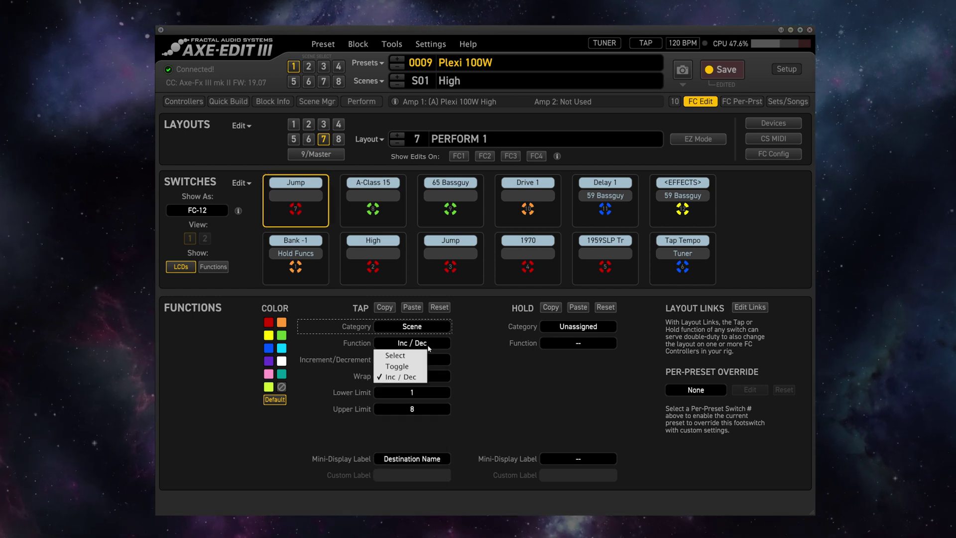
left_click(432, 346)
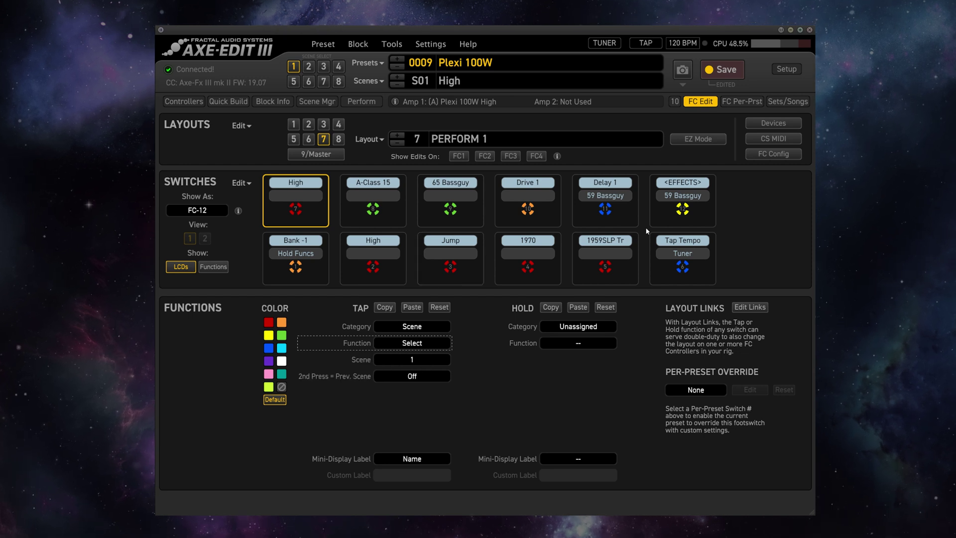
left_click(249, 126)
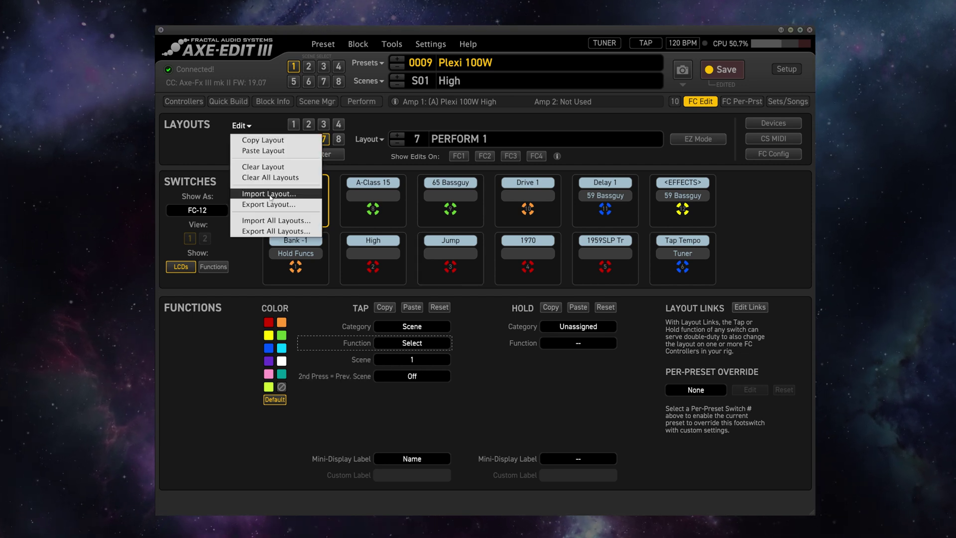
Import PERFORM 1CC.fclayout from the Desktop over layout 7, confirming the overwrite
left_click(259, 191)
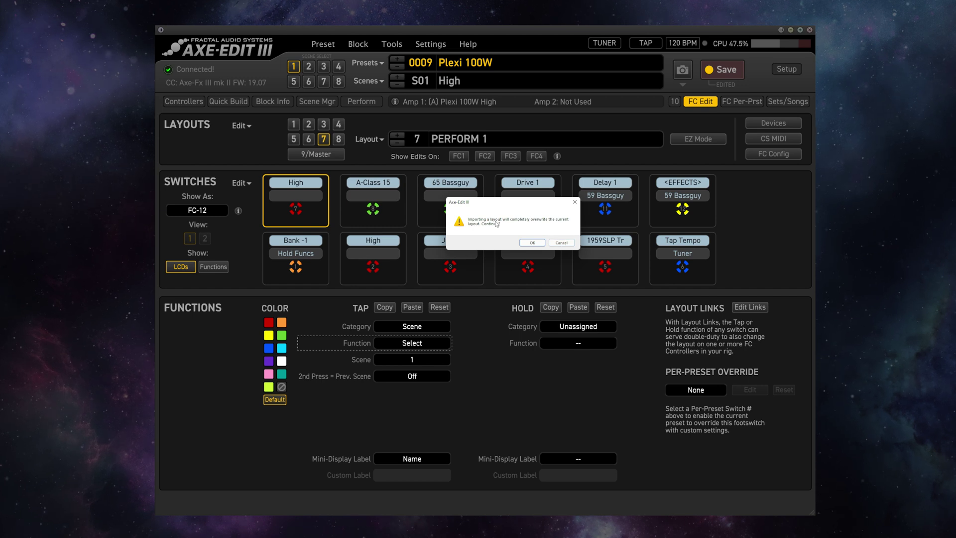
left_click(533, 243)
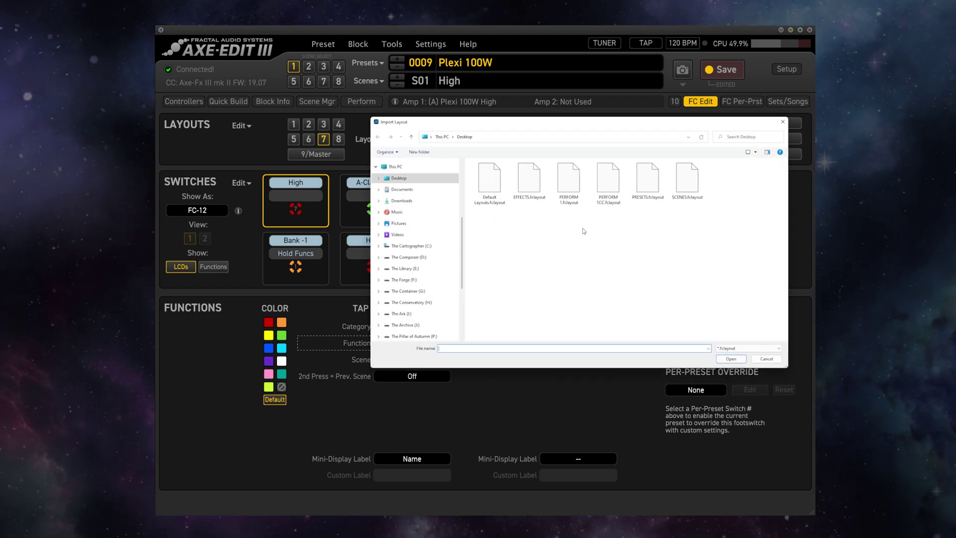
double_click(606, 183)
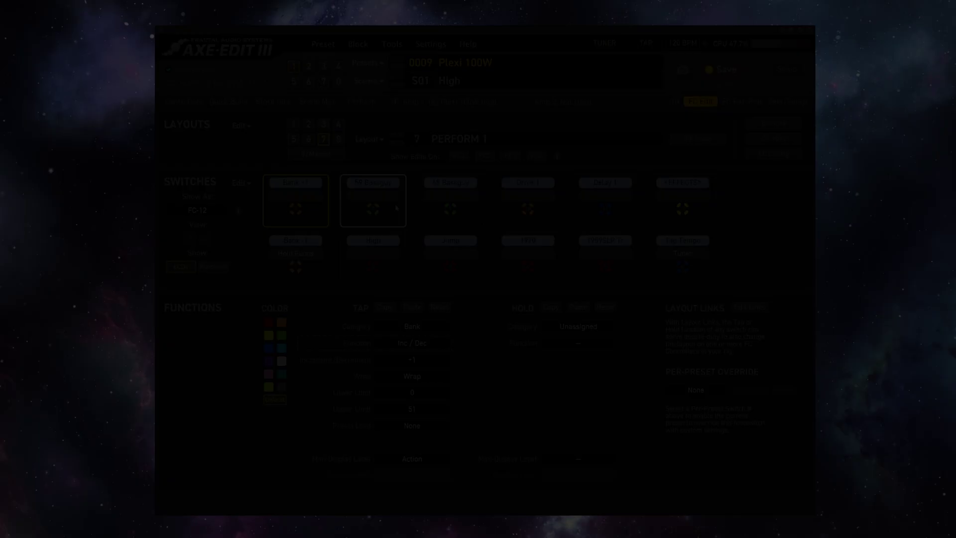
Switch to layout 1, PRESETS, and dismiss the Layouts Edit menu without choosing anything
left_click(294, 125)
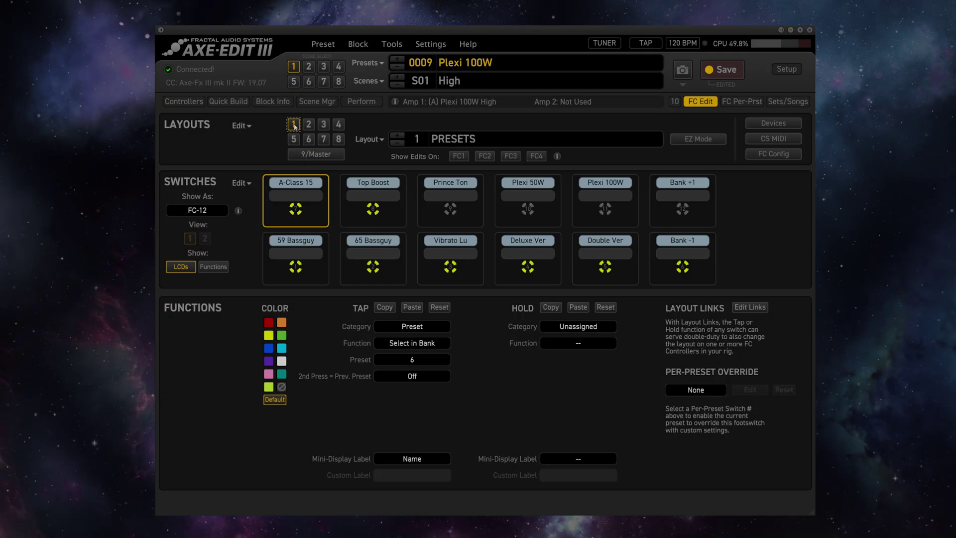
left_click(241, 125)
left_click(292, 140)
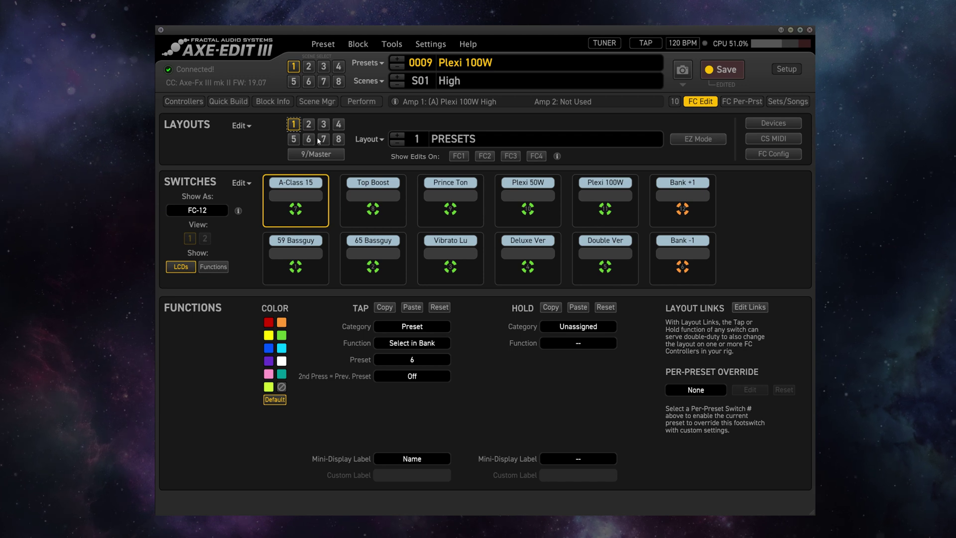
left_click(242, 126)
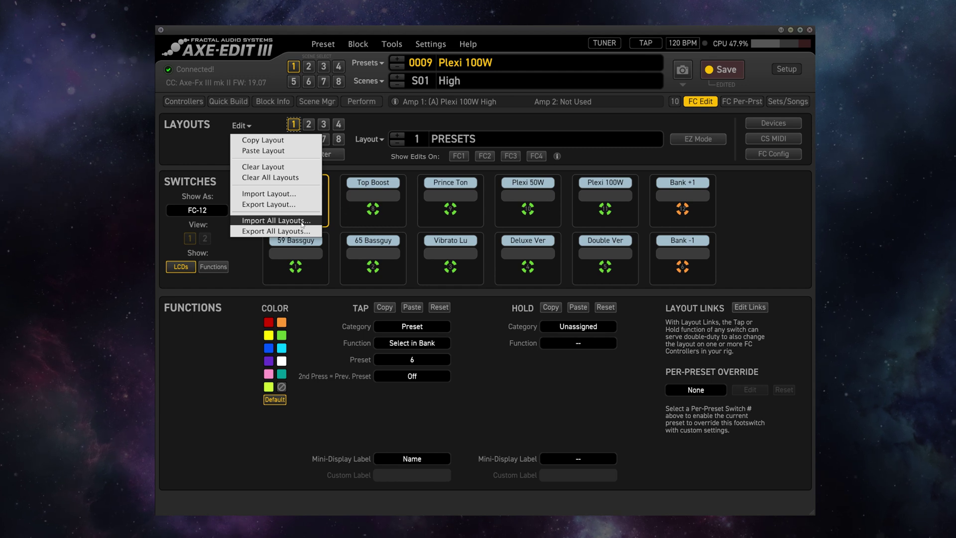
left_click(760, 230)
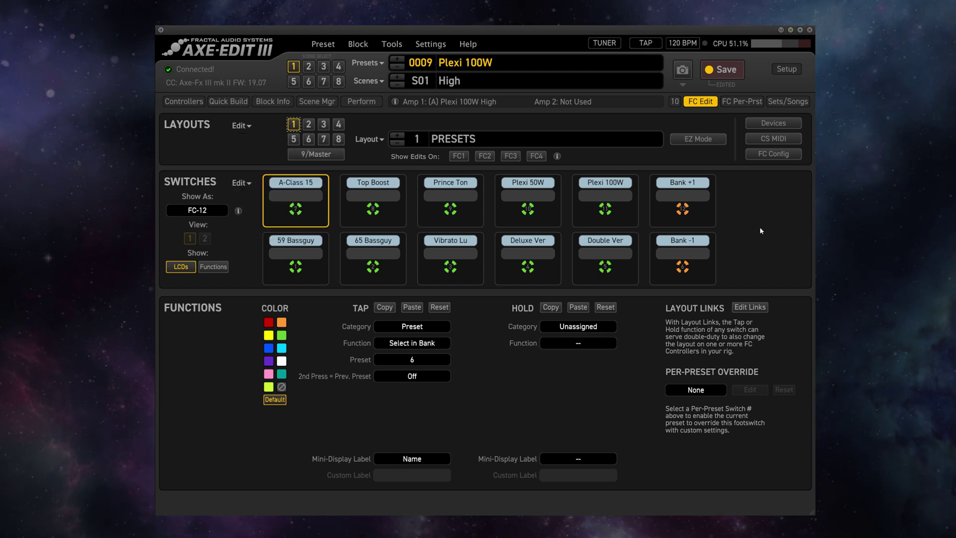